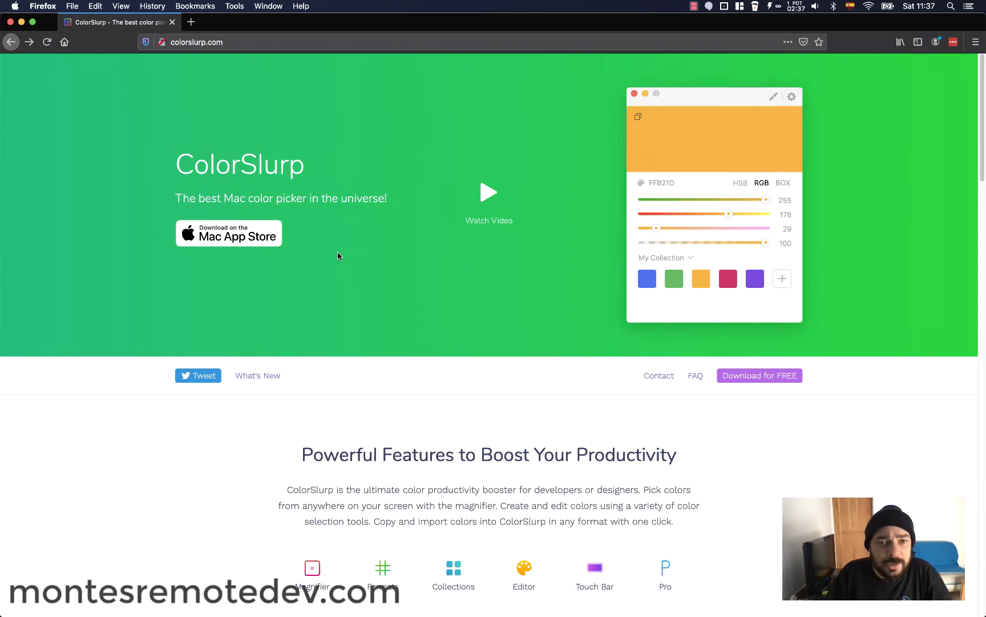
Open ColorSlurp's Mac App Store page in Firefox with the App Store window minimized
scroll(394, 300, "down", 5)
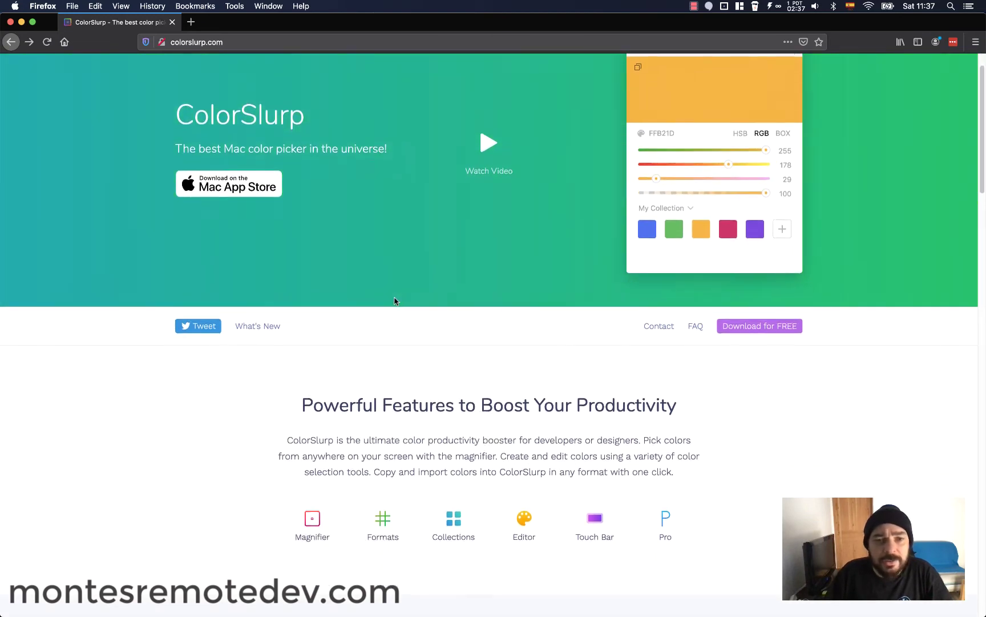
scroll(392, 303, "down", 5)
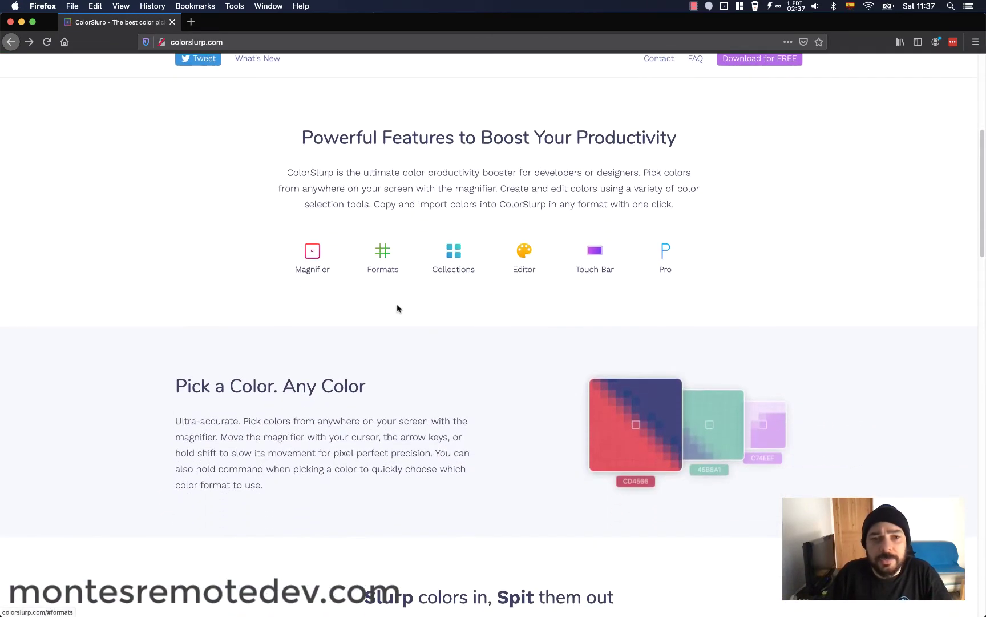
scroll(396, 308, "up", 3)
scroll(398, 309, "up", 5)
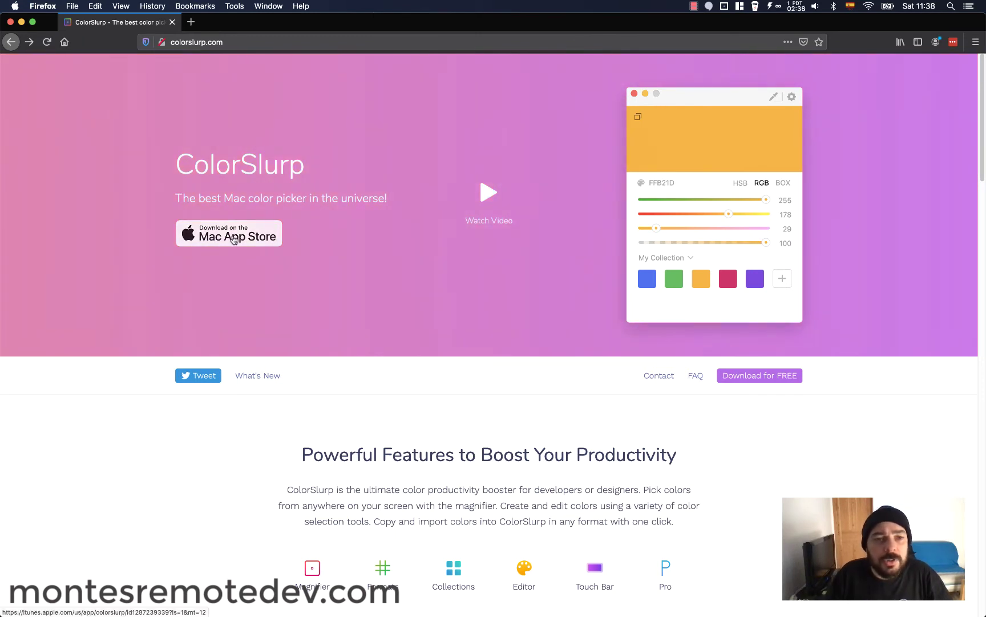
left_click(234, 239)
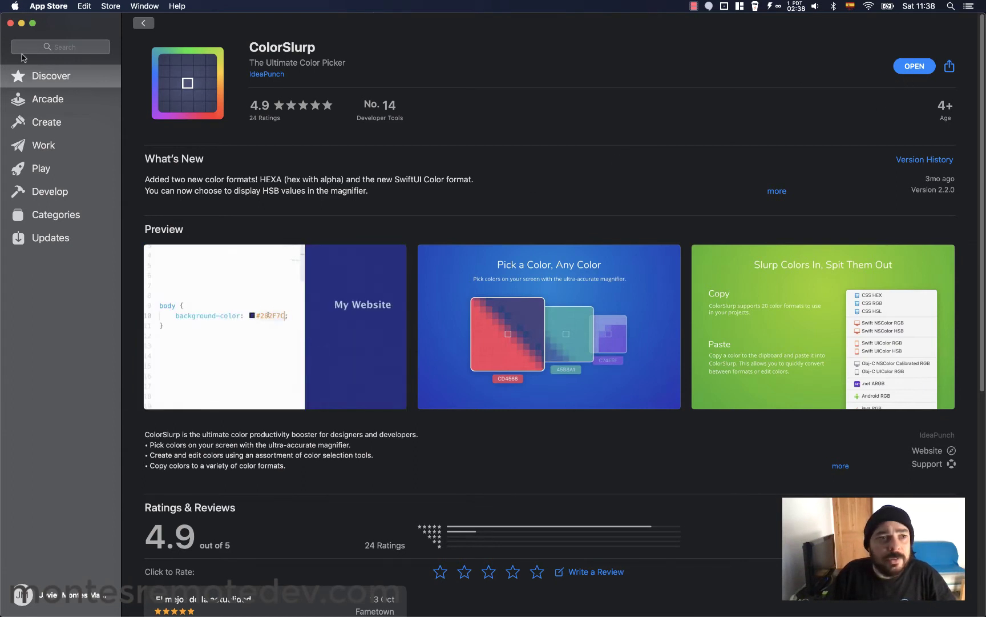
left_click(22, 24)
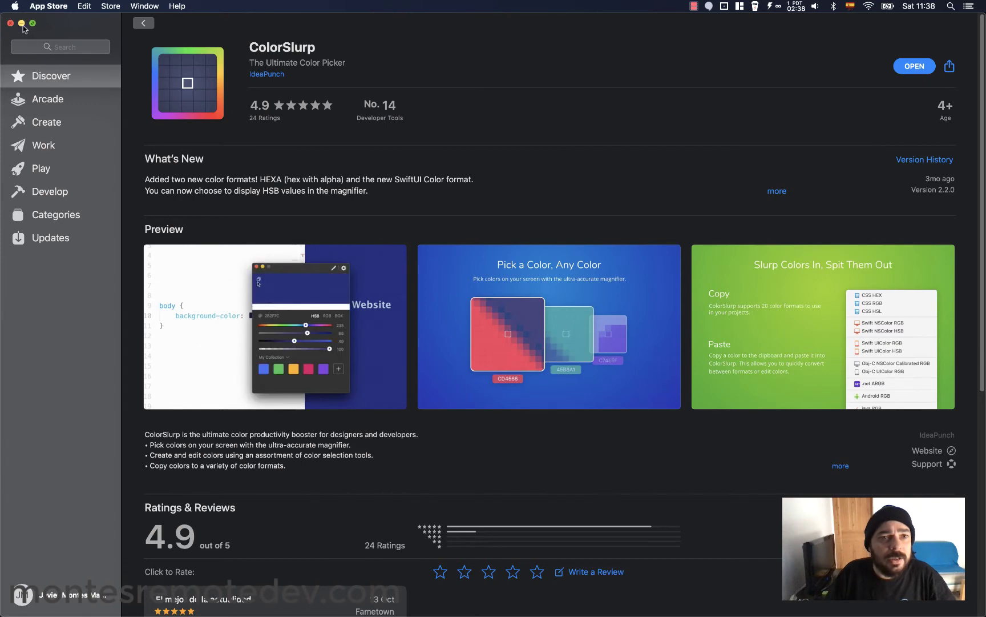
left_click(96, 174)
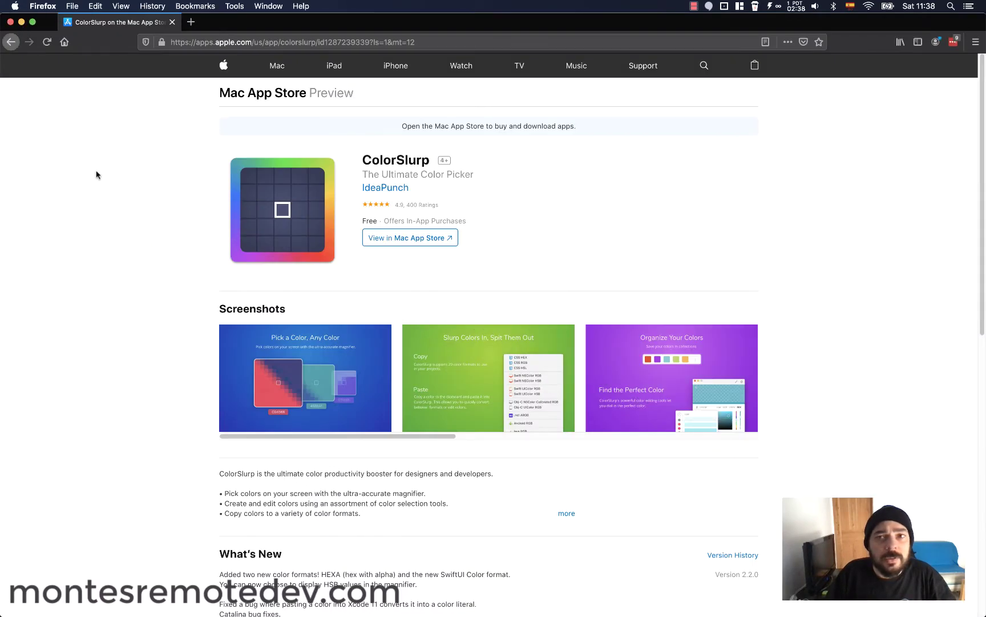
left_click(725, 7)
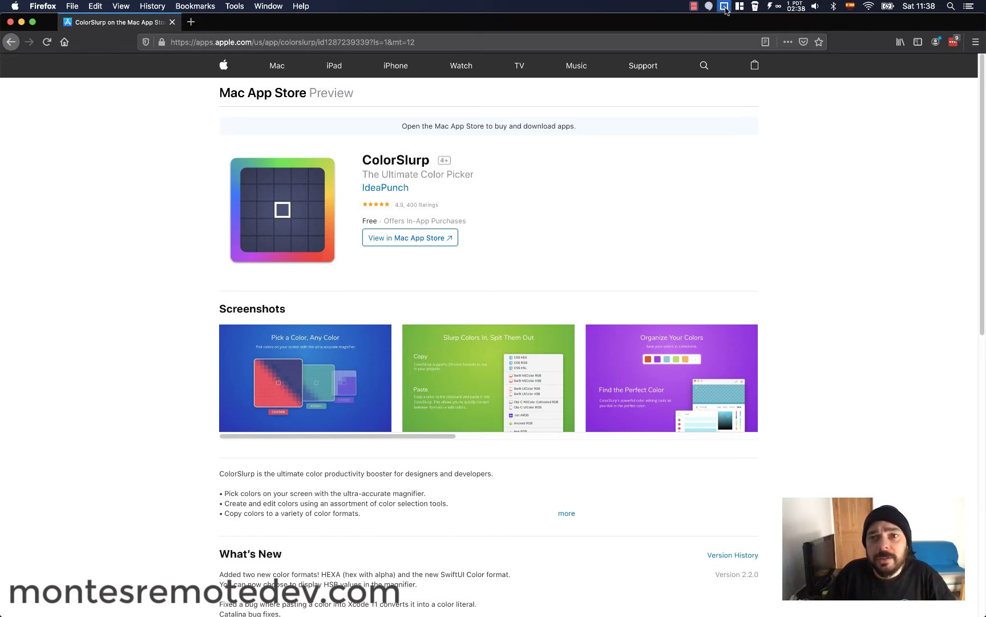
left_click_drag(527, 129, 563, 146)
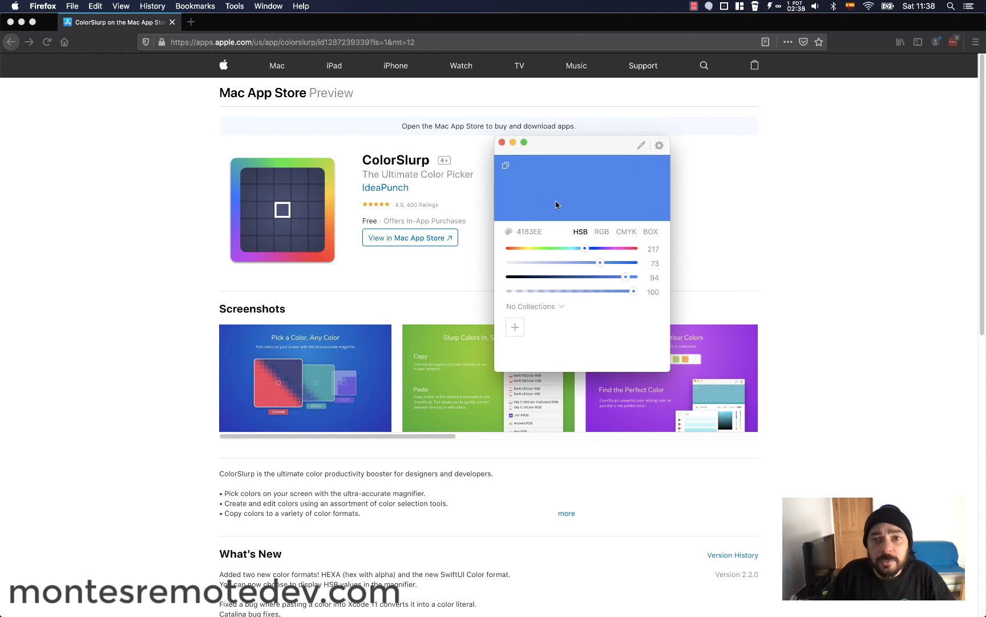
left_click(660, 146)
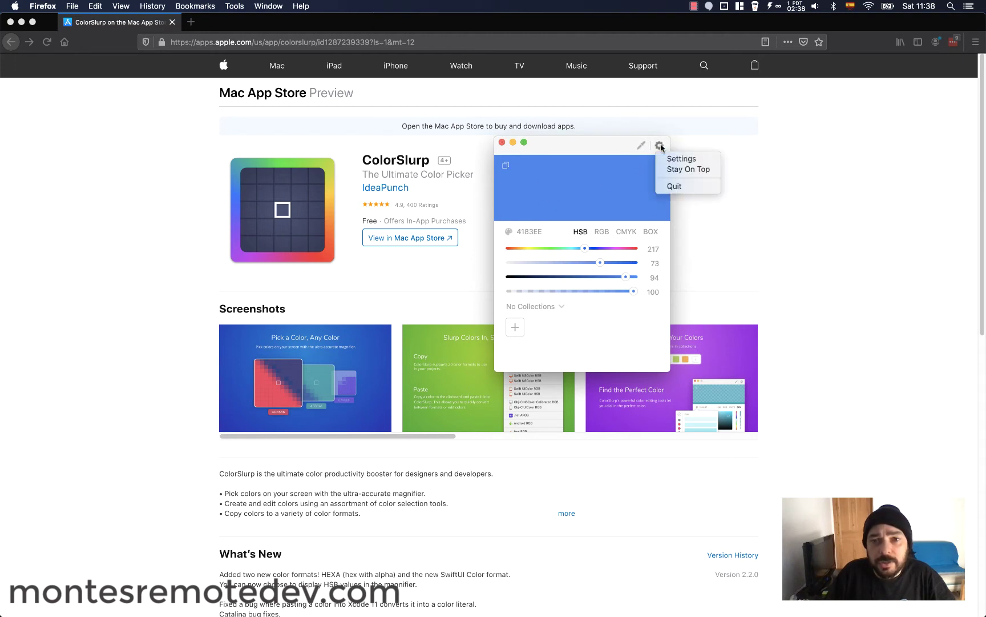
left_click(671, 158)
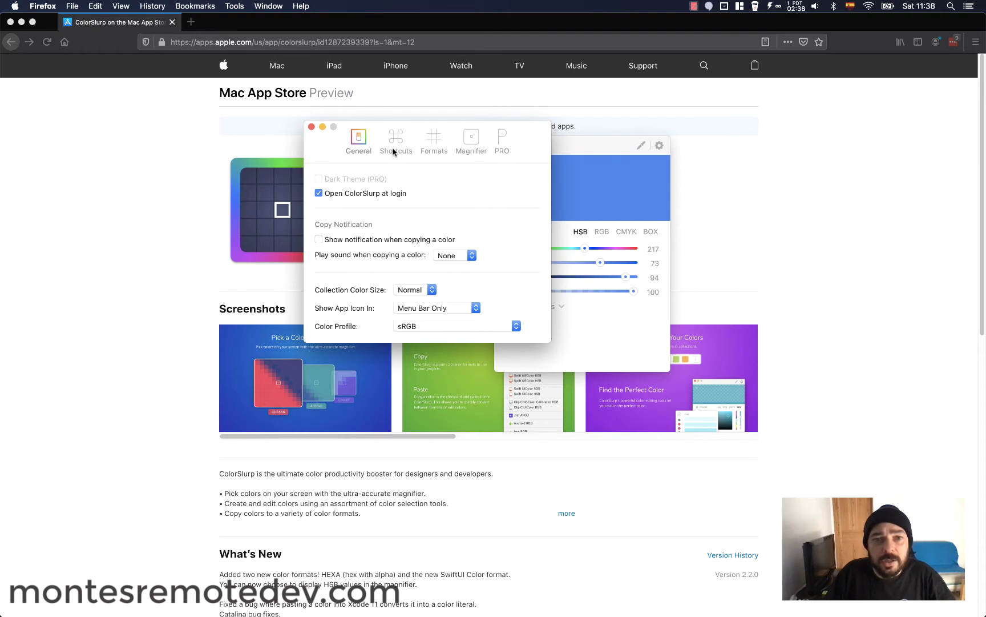
left_click(394, 149)
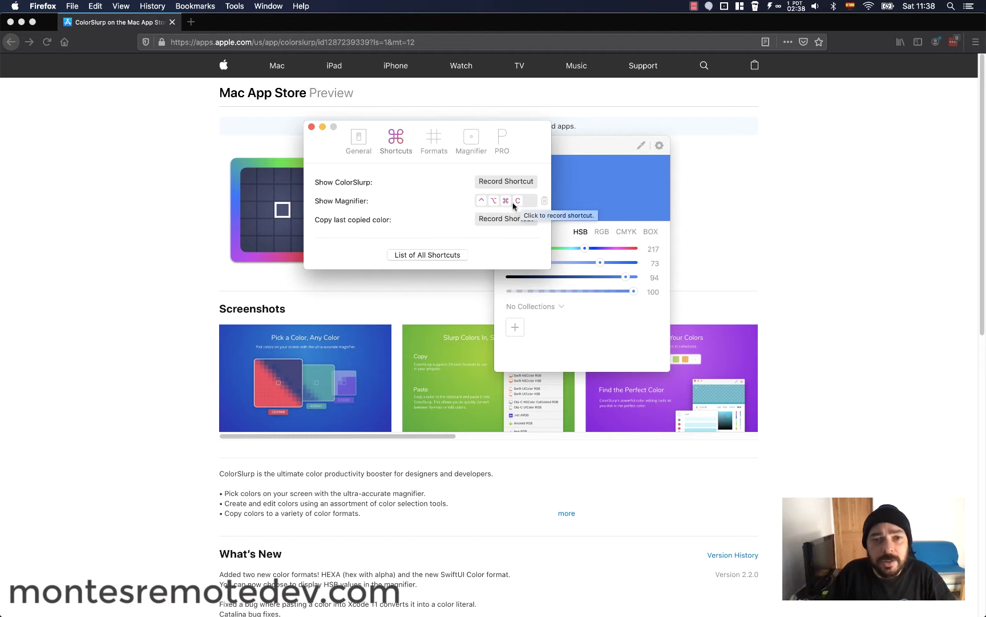
left_click(312, 126)
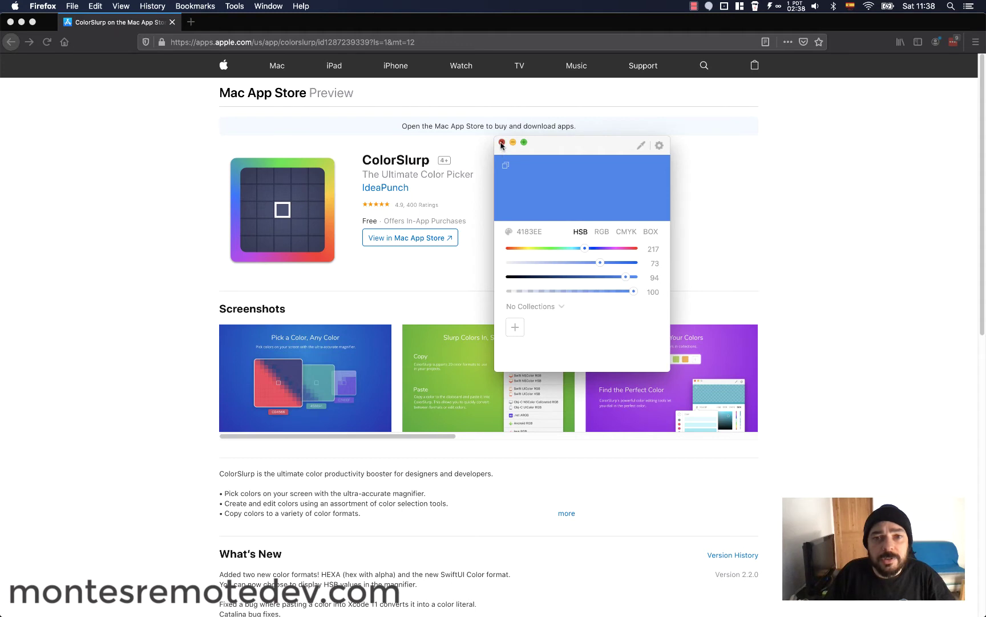
left_click(502, 143)
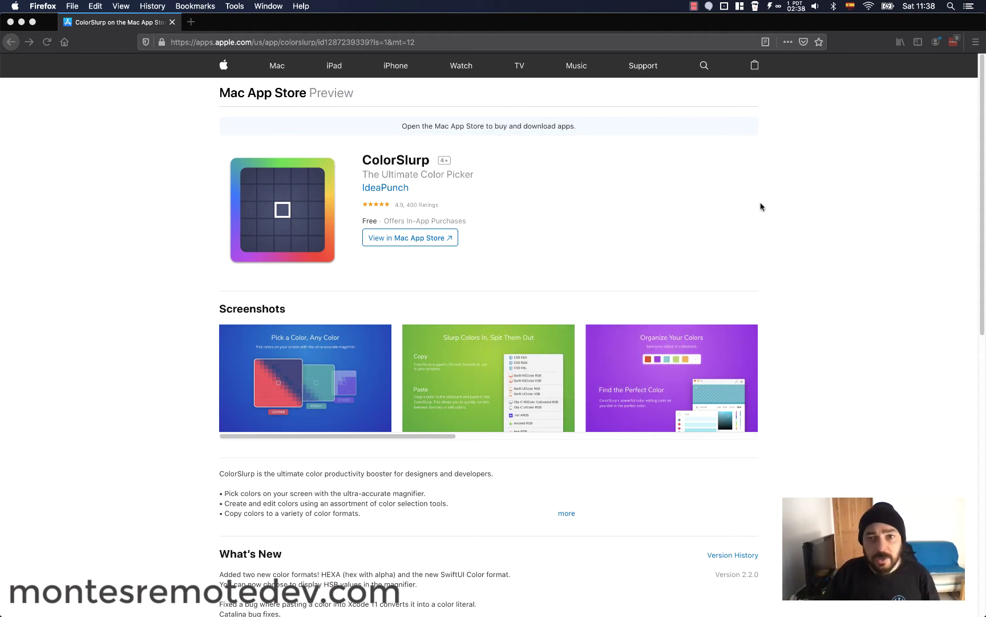
Start ColorSlurp's magnifier with the Cmd+Shift+C shortcut over the store page
key("super+shift+c")
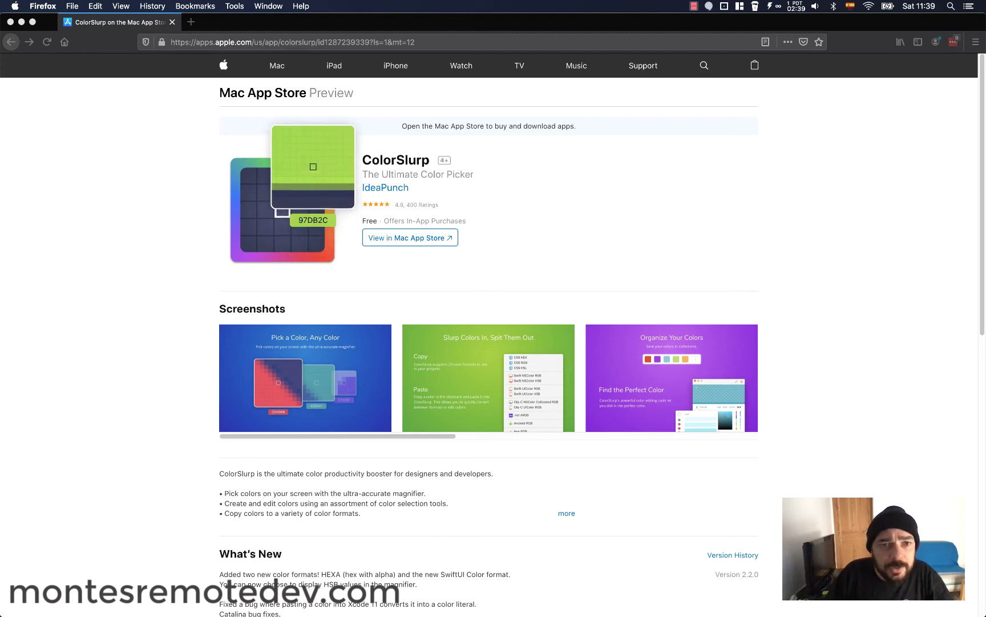
Capture green 97DB2C from the icon border and paste it into Firefox's address bar as proof
left_click(313, 167)
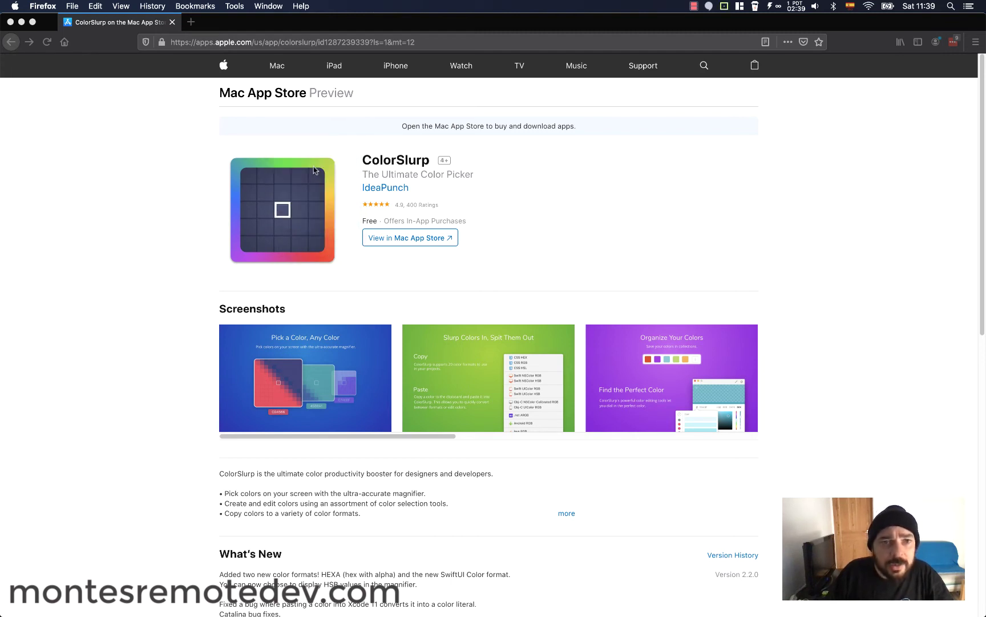
left_click(304, 38)
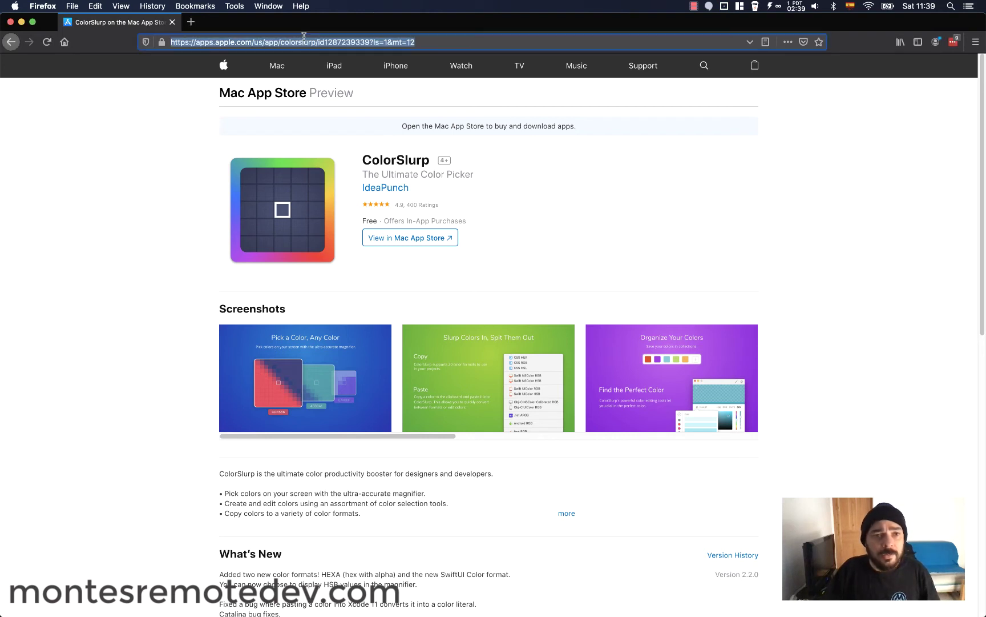
key("super+v")
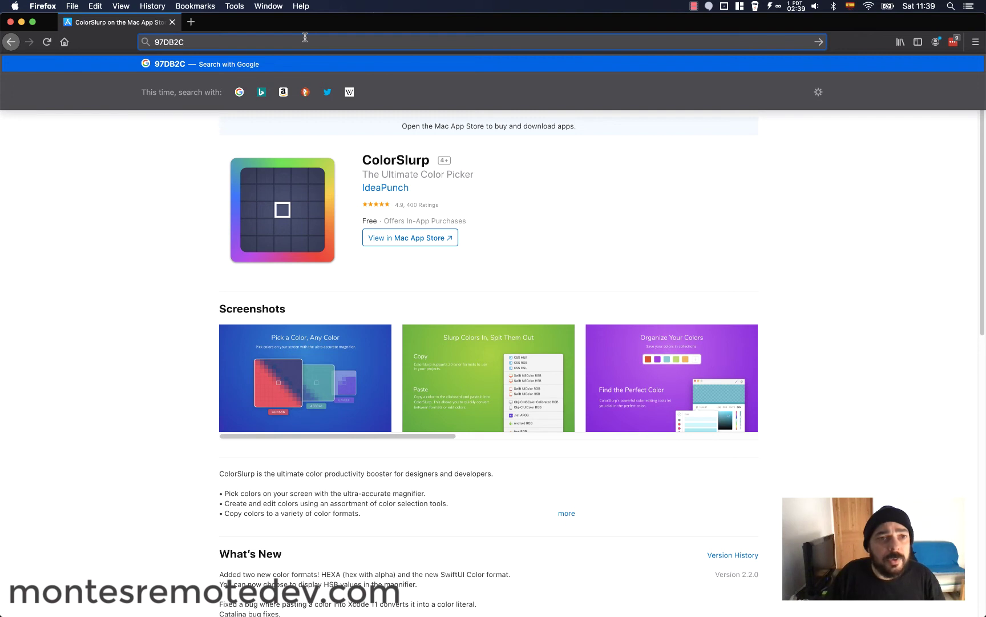
key("Escape")
key("Escape")
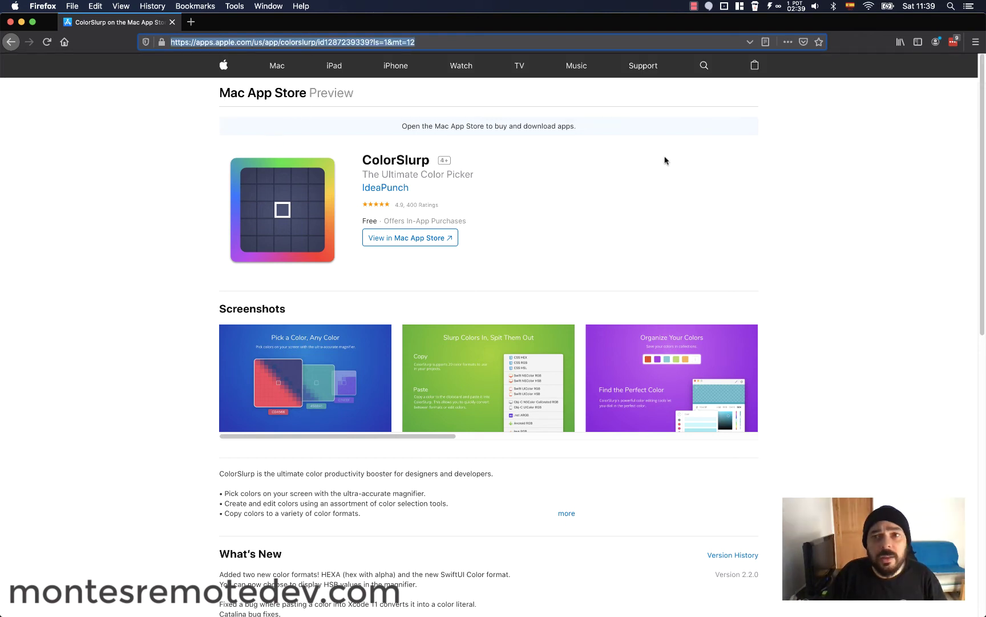
Open ColorSlurp Settings from the menu bar picker's gear menu and reposition the window
left_click(726, 6)
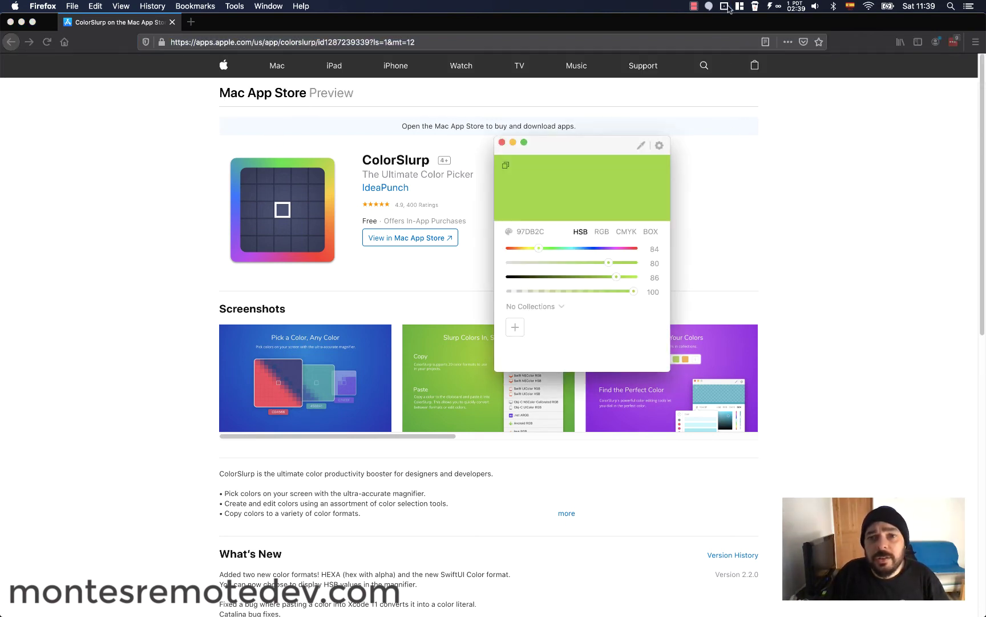
left_click(568, 91)
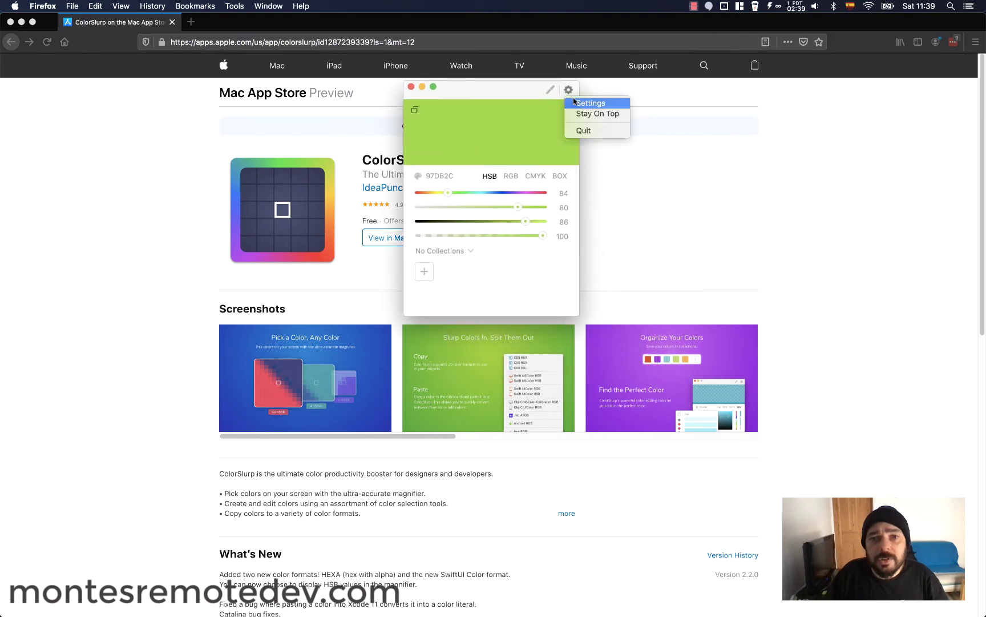
left_click(574, 102)
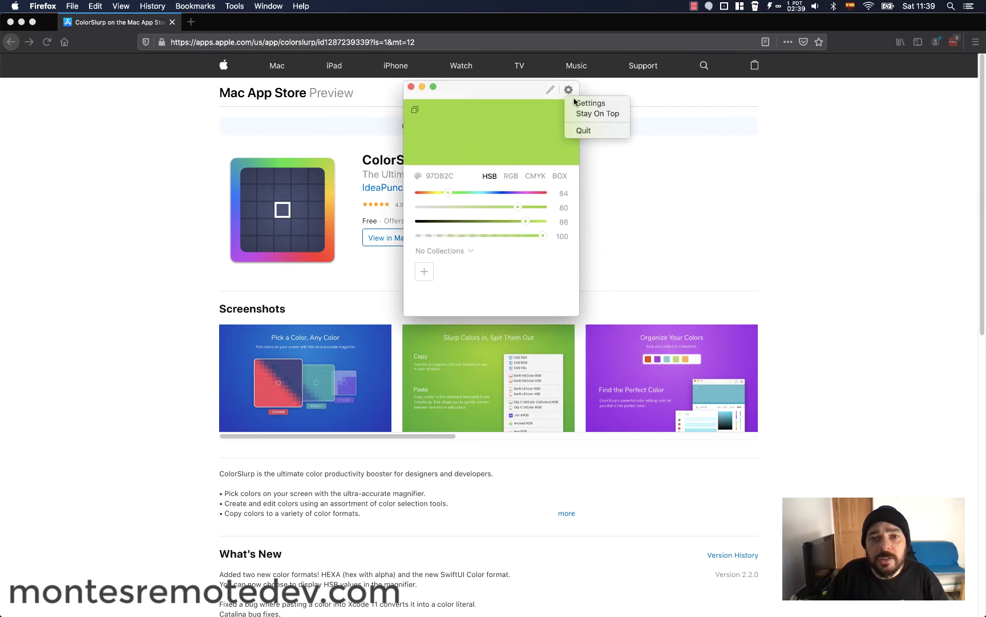
left_click_drag(347, 125, 281, 82)
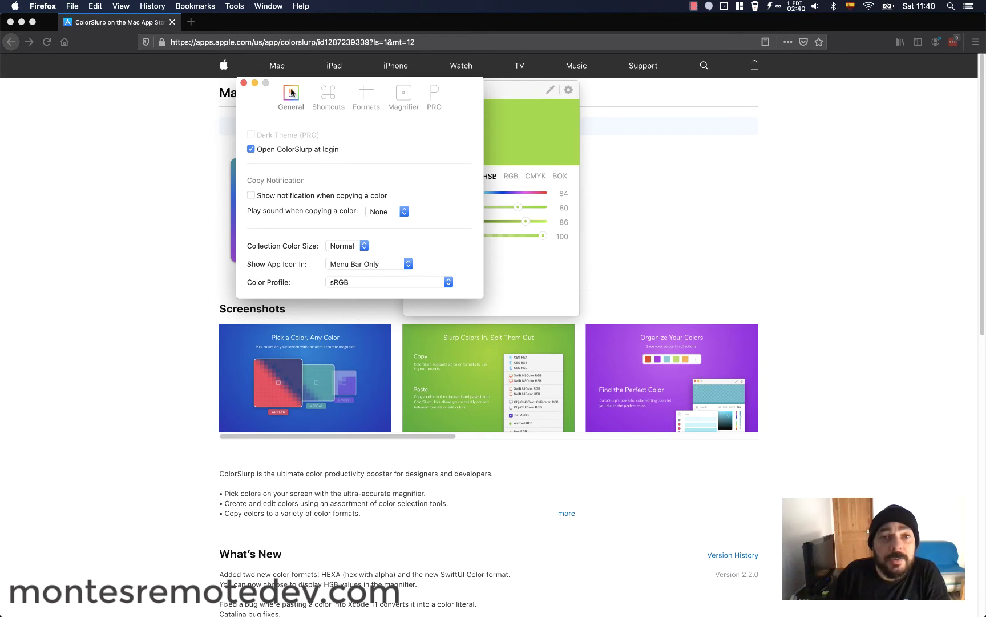
left_click_drag(293, 94, 306, 91)
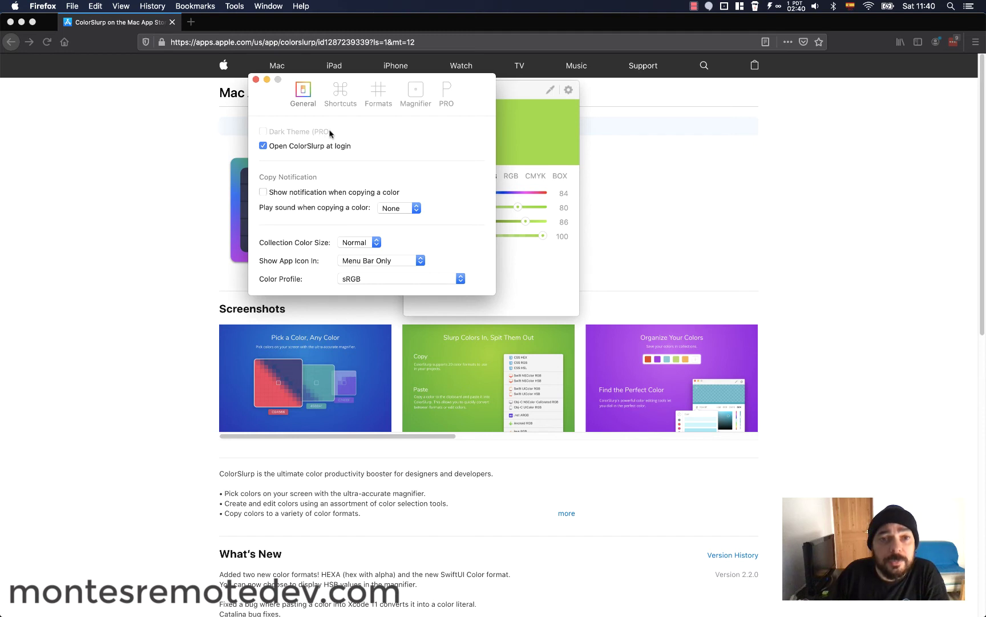
Review the available colour profiles, keep sRGB, and show the Shortcuts settings
left_click(336, 105)
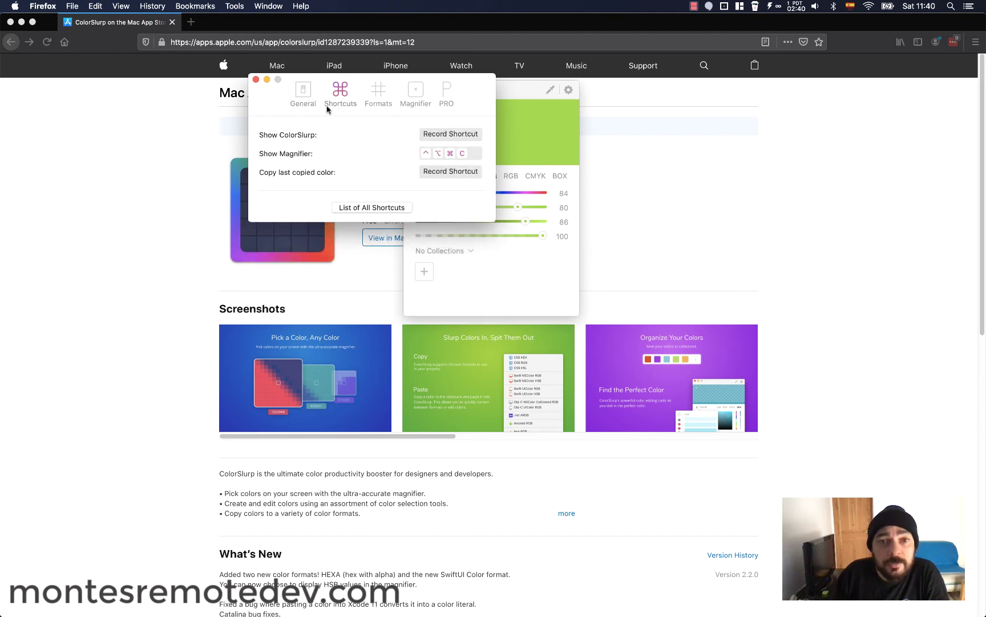
left_click(313, 105)
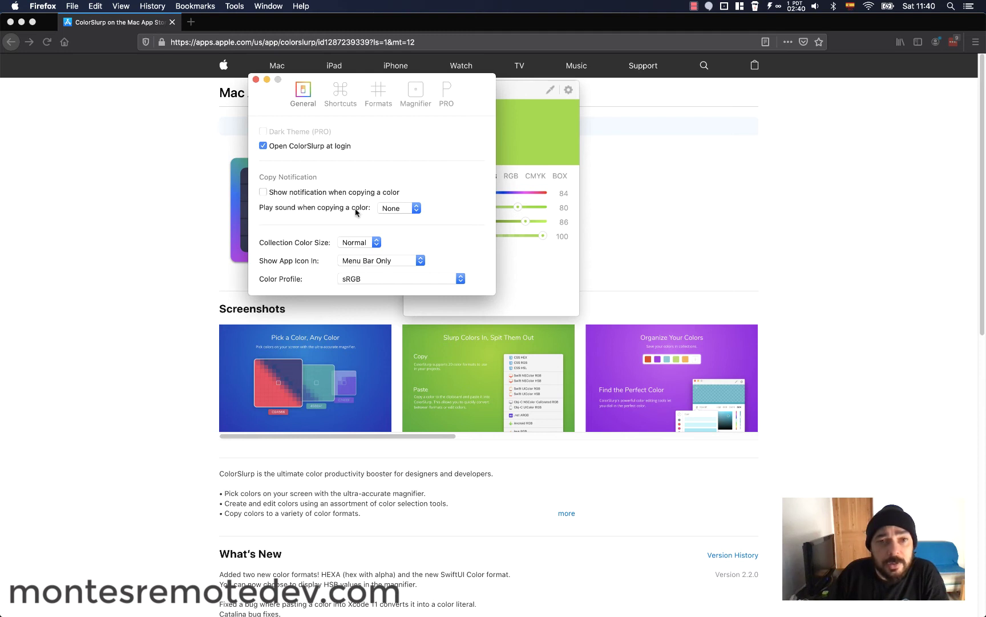
left_click(388, 279)
mouse_move(393, 306)
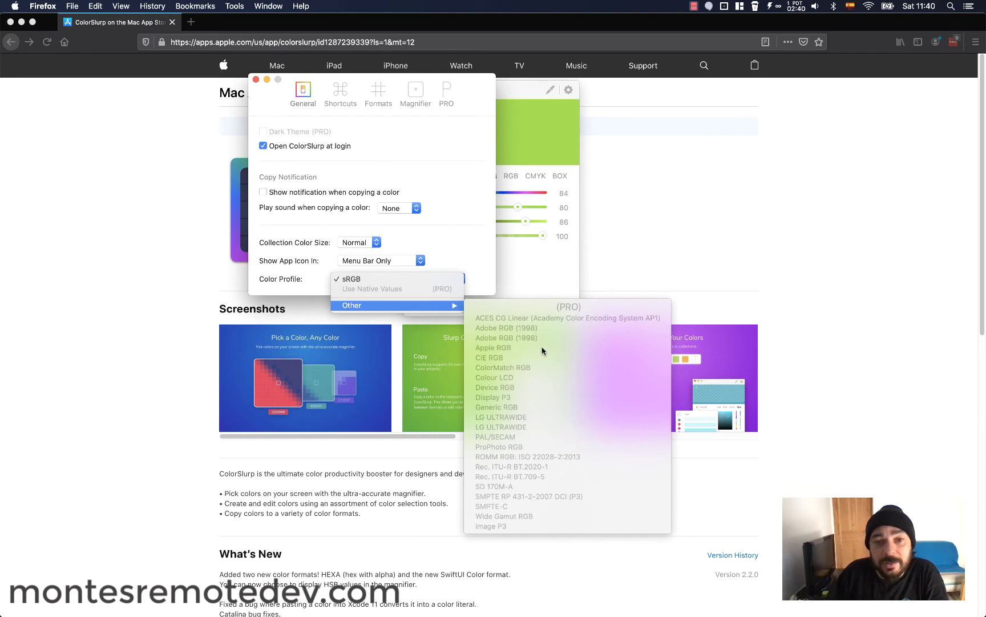
left_click(477, 190)
left_click(341, 92)
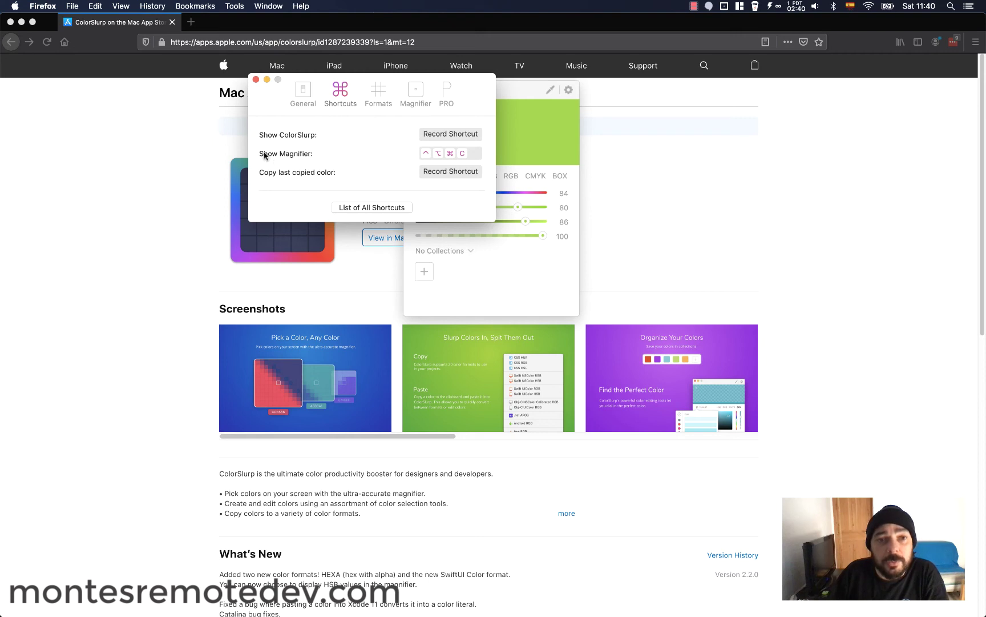
In Formats, keep CSS HEX default, enable the # prefix, and leave rounding at 0.000
left_click(379, 95)
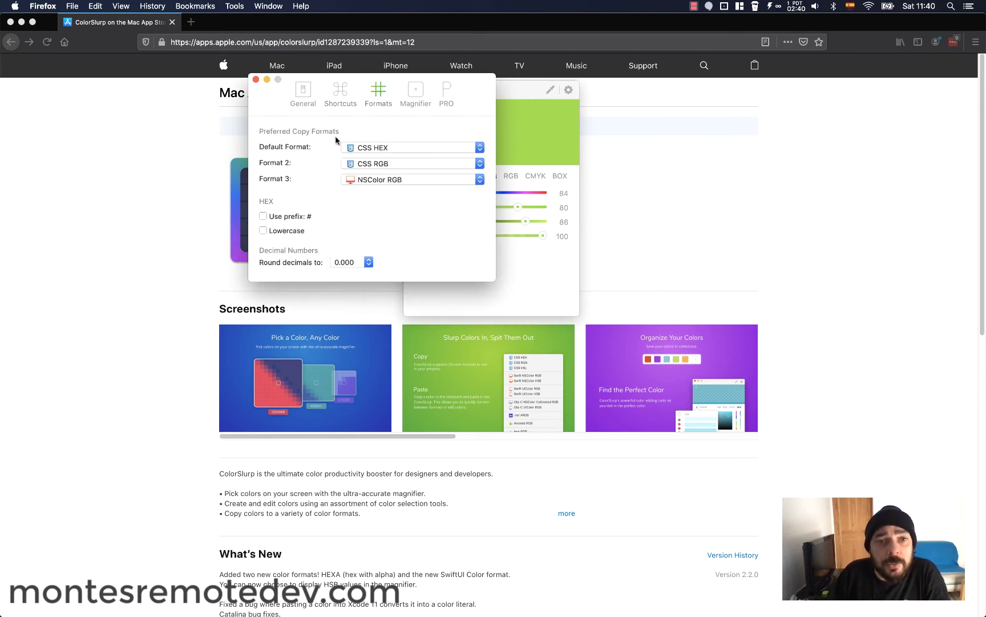
left_click(436, 146)
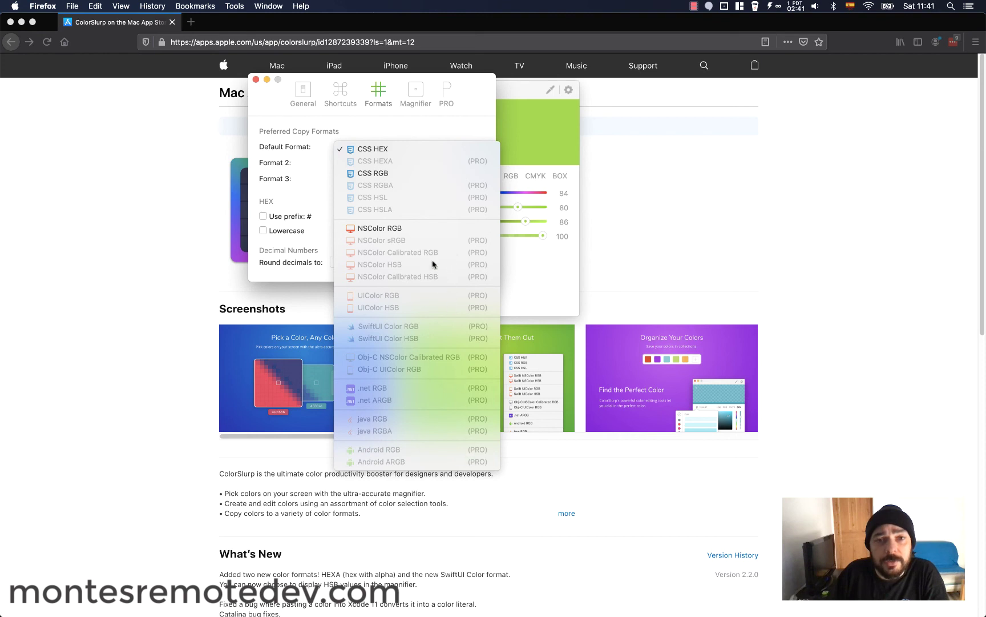
left_click(449, 131)
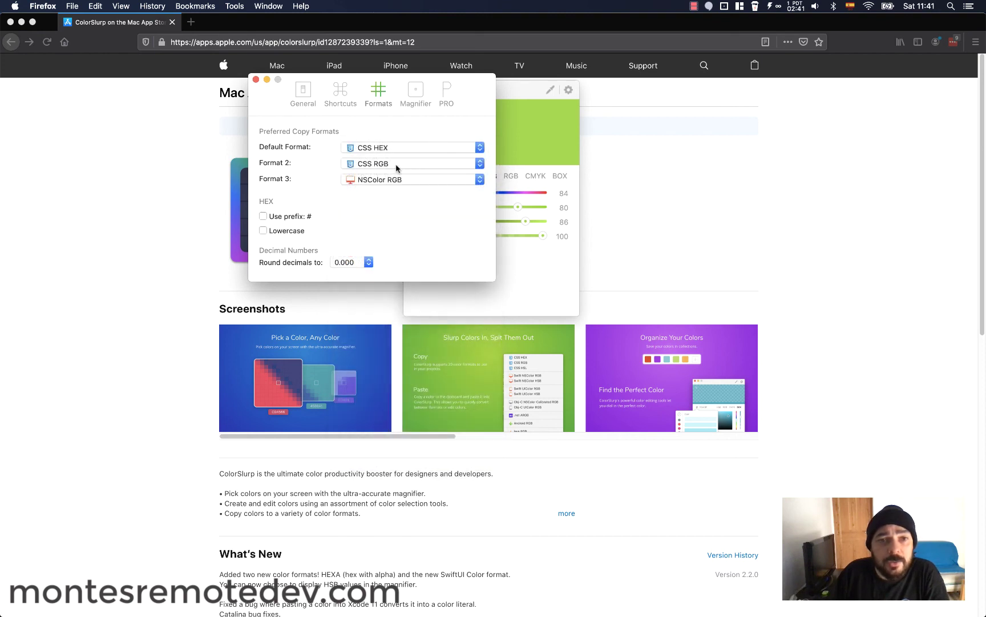
left_click(288, 217)
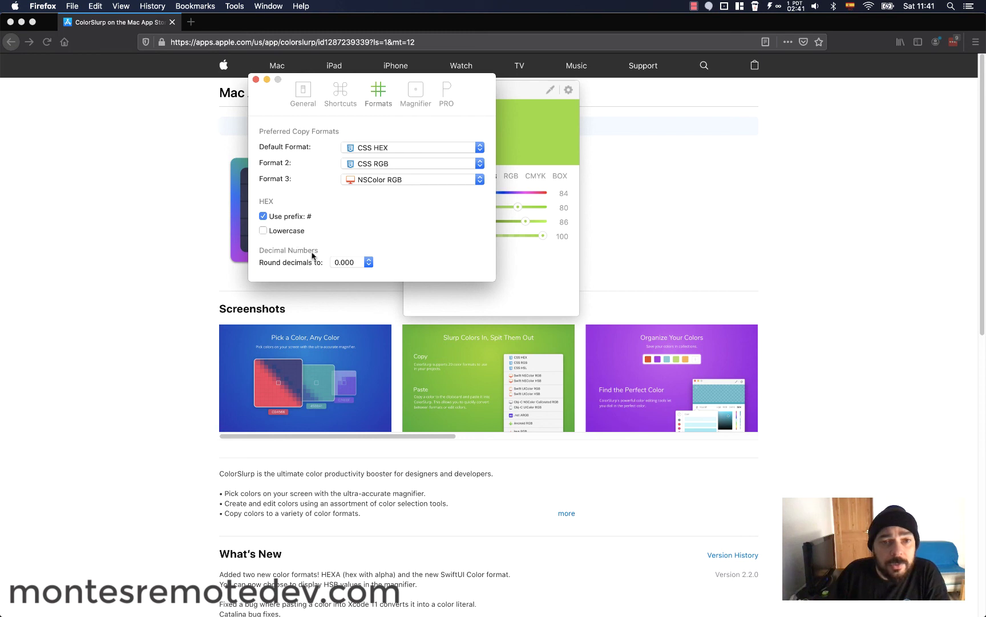
left_click(361, 264)
left_click(403, 247)
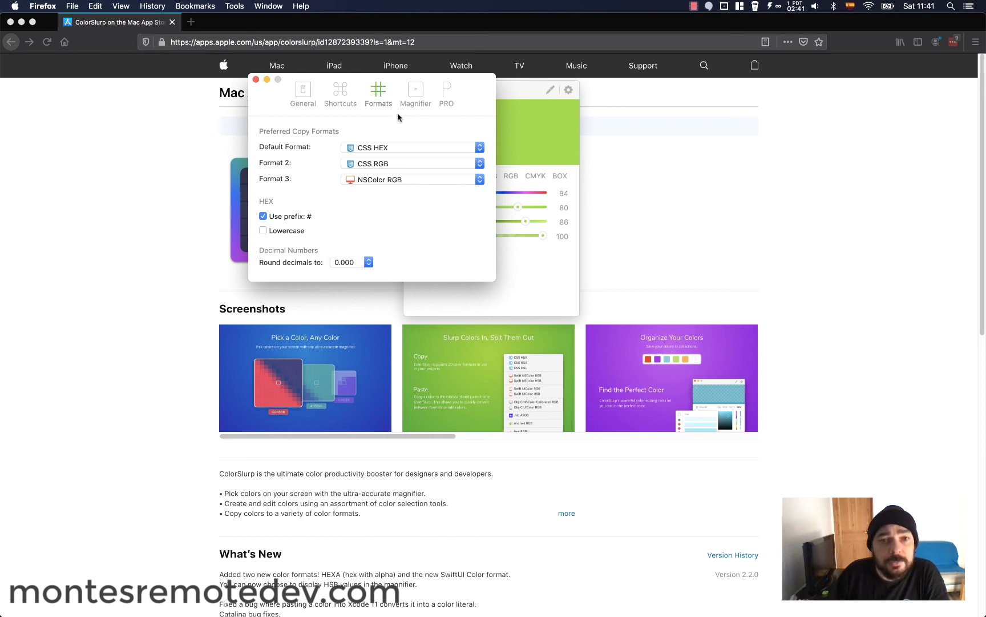
left_click(415, 101)
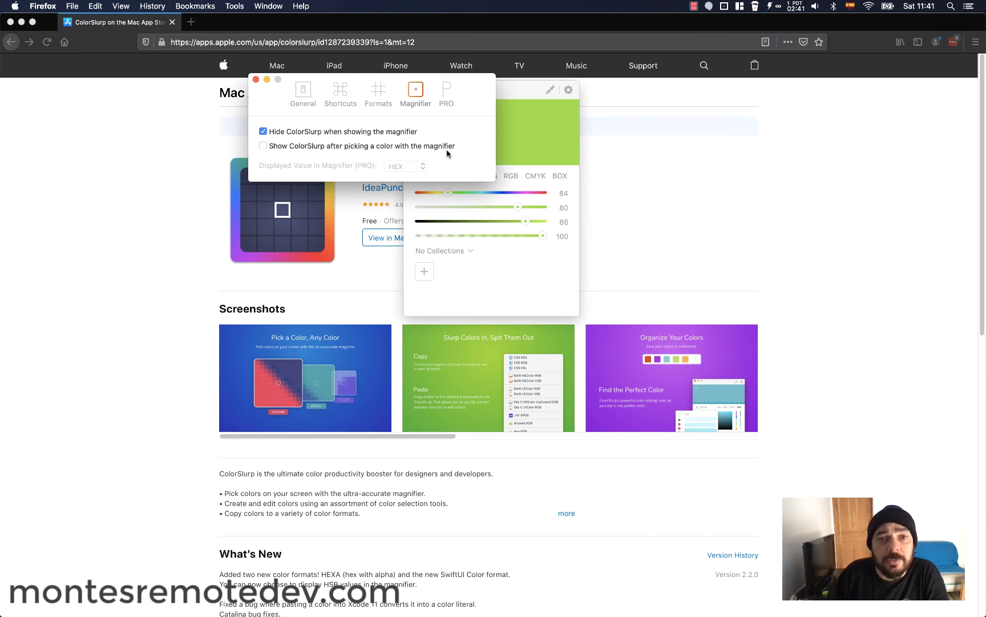
Review the PRO upgrade offer (6,99 €), then return to General settings
left_click(445, 92)
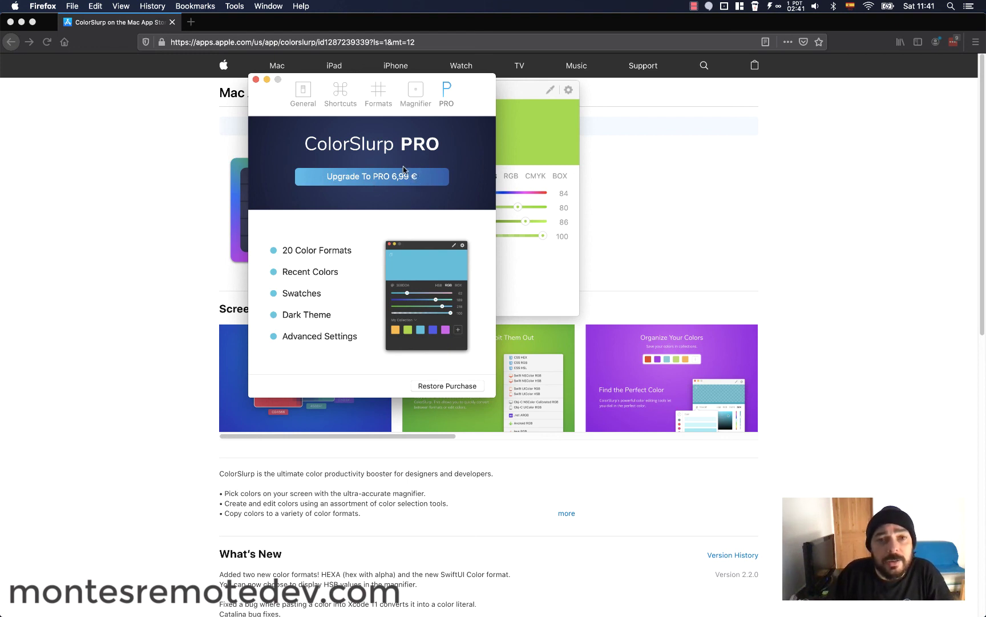
left_click(312, 106)
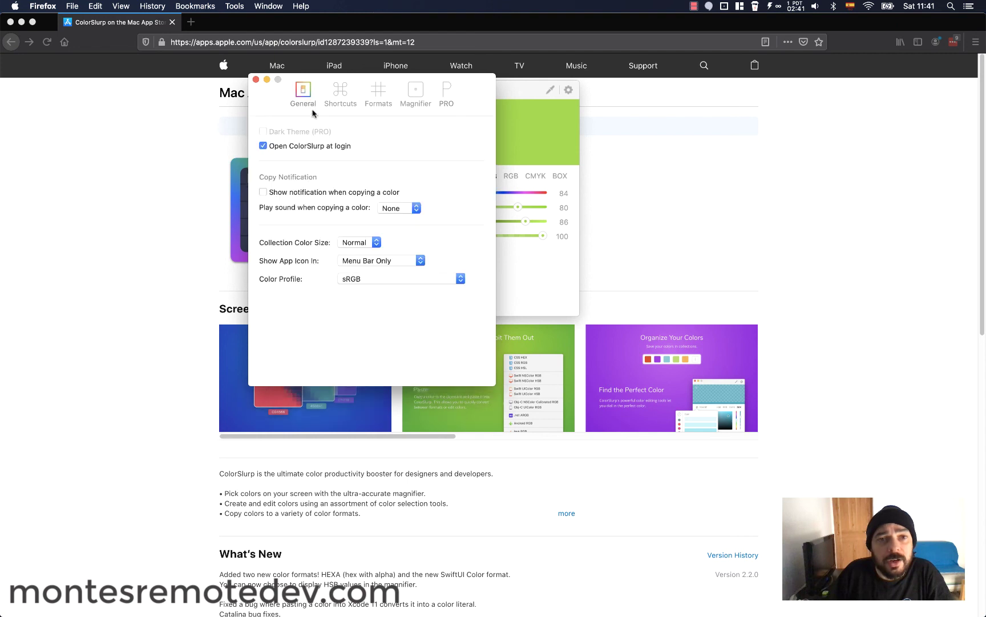